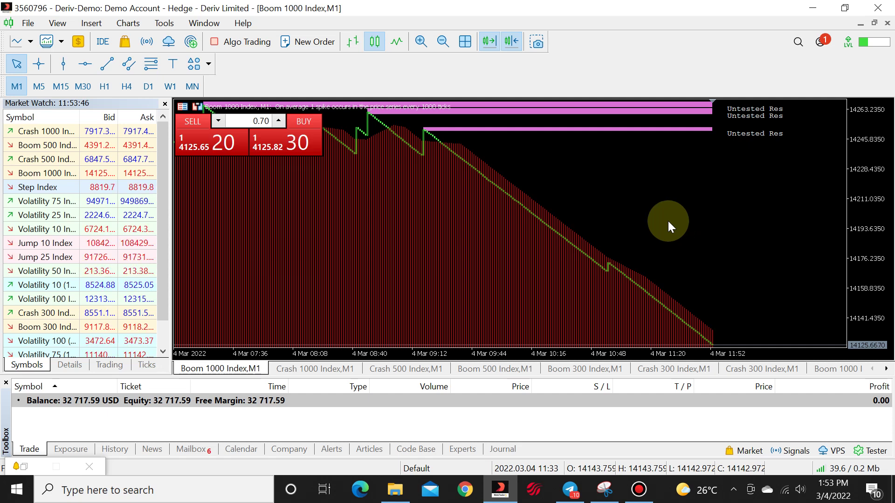
Set the one-click lot to 0.20, step it up to 0.21, and buy Boom 1000 Index.
left_click(255, 120)
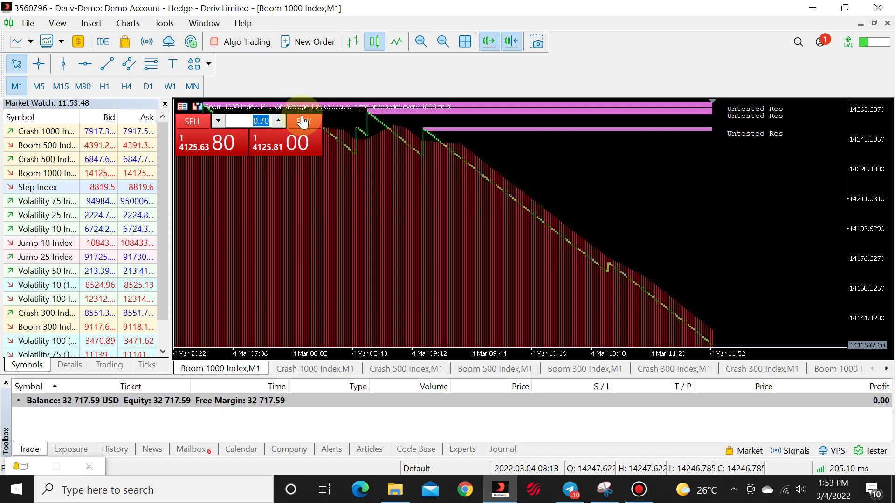
type("0.20")
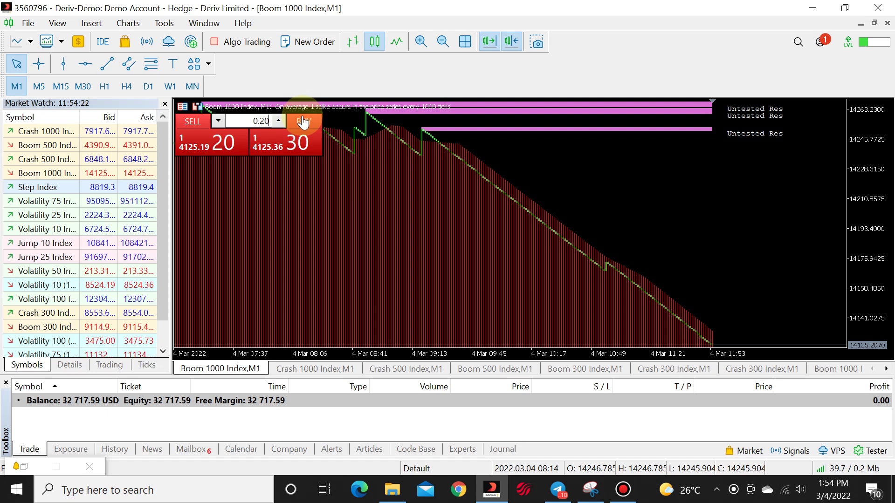
left_click(278, 121)
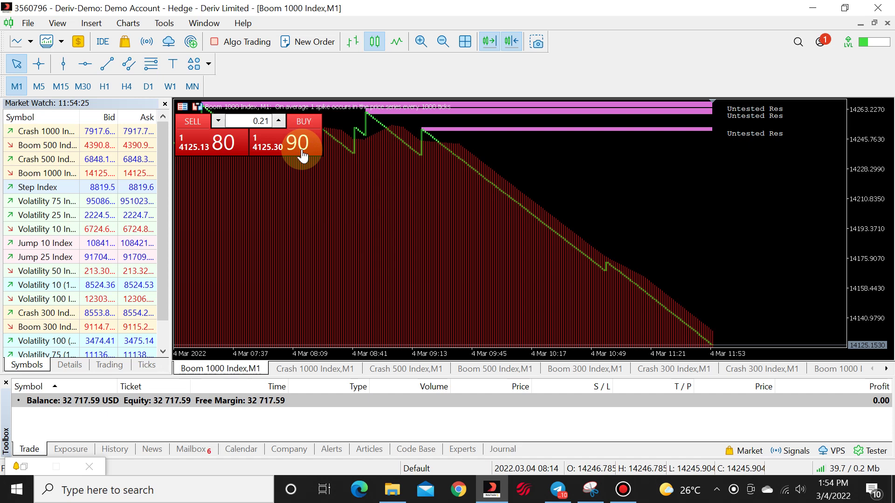
left_click(303, 156)
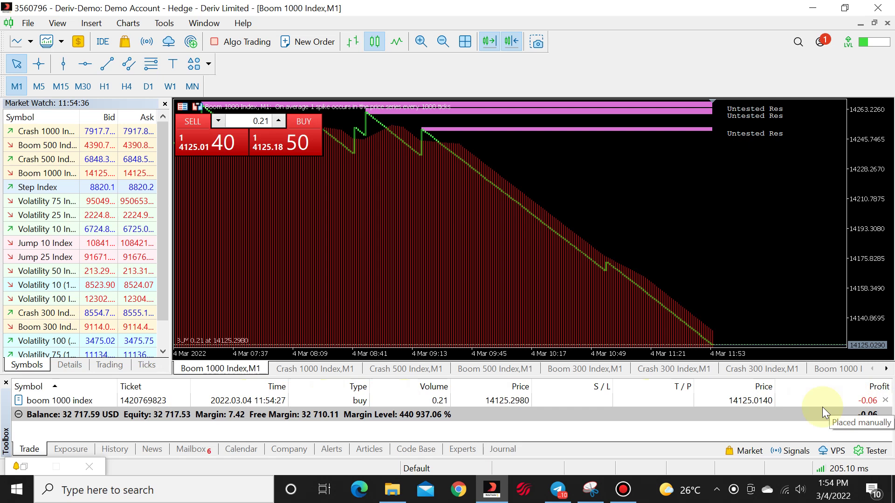
Close 0.20 lots of the Boom 1000 buy by market execution, leaving 0.01 lots open.
right_click(438, 401)
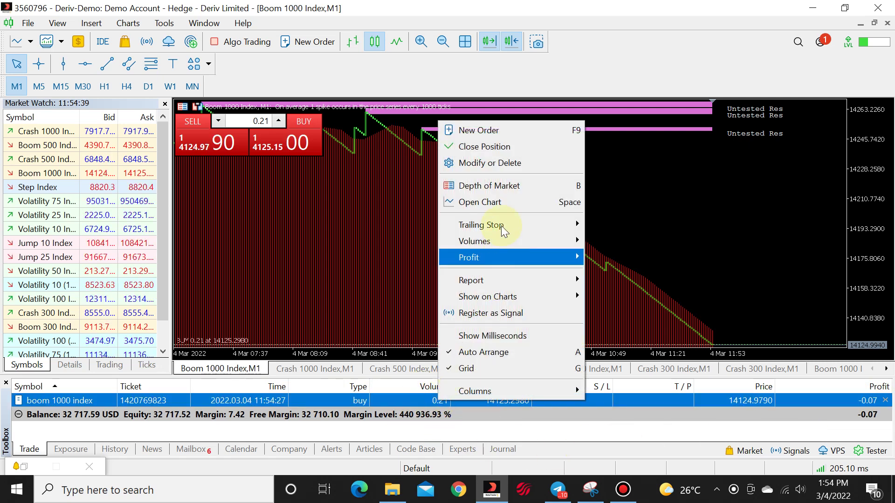
left_click(505, 161)
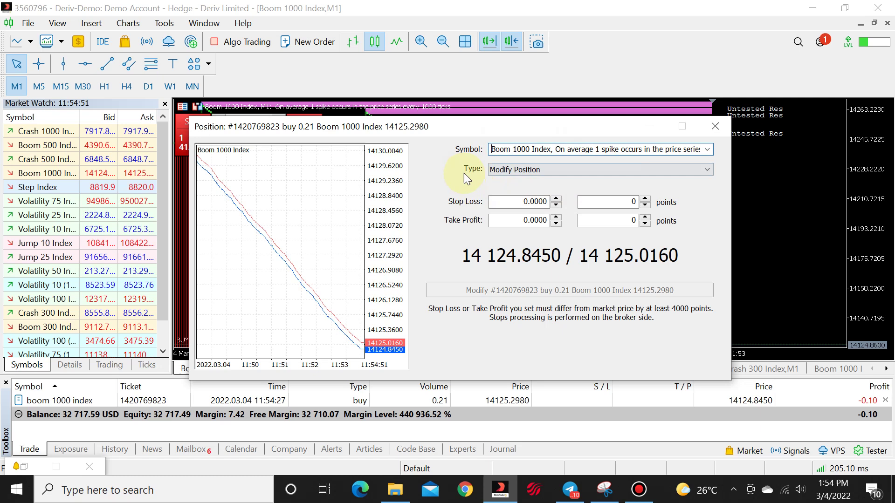
left_click(535, 171)
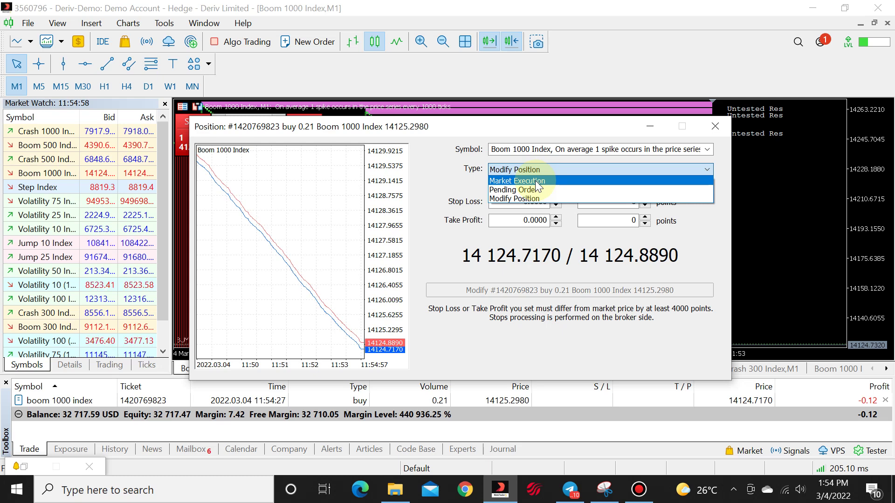
left_click(535, 181)
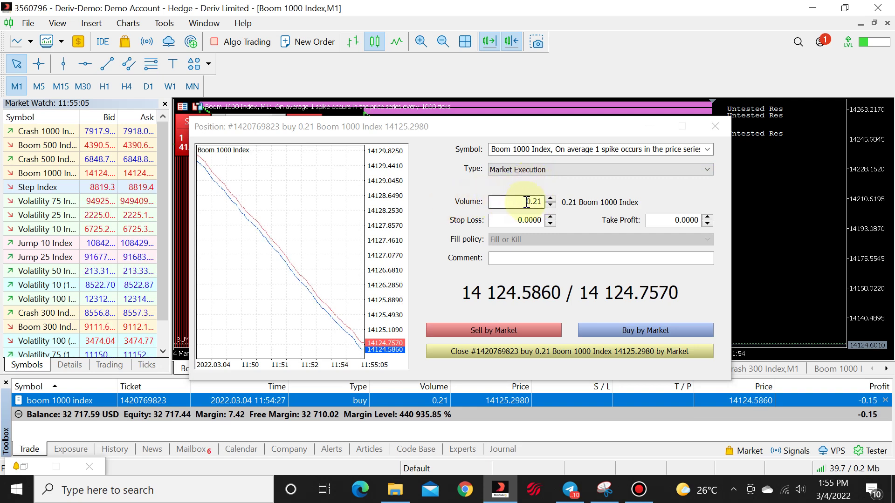
left_click_drag(526, 202, 543, 202)
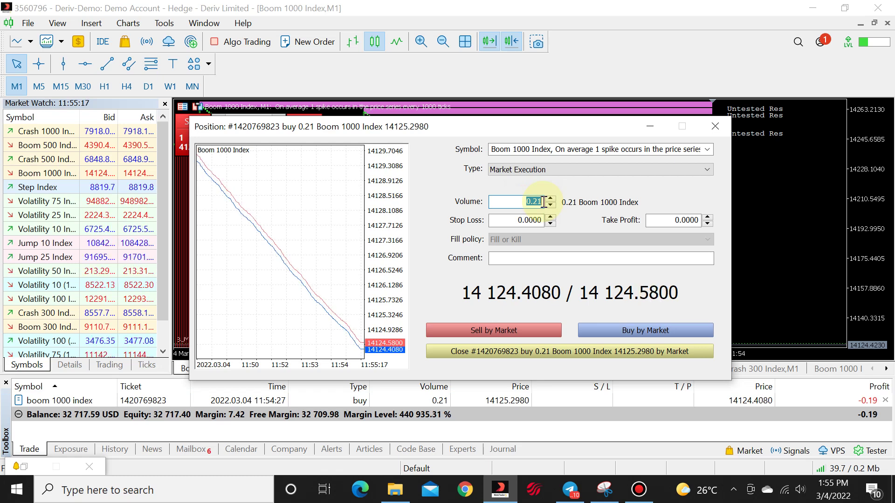
type("0.20")
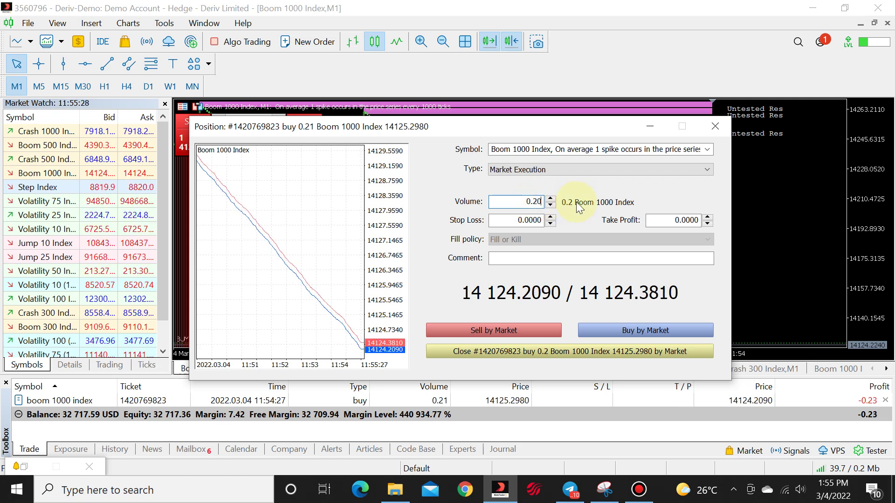
left_click(546, 350)
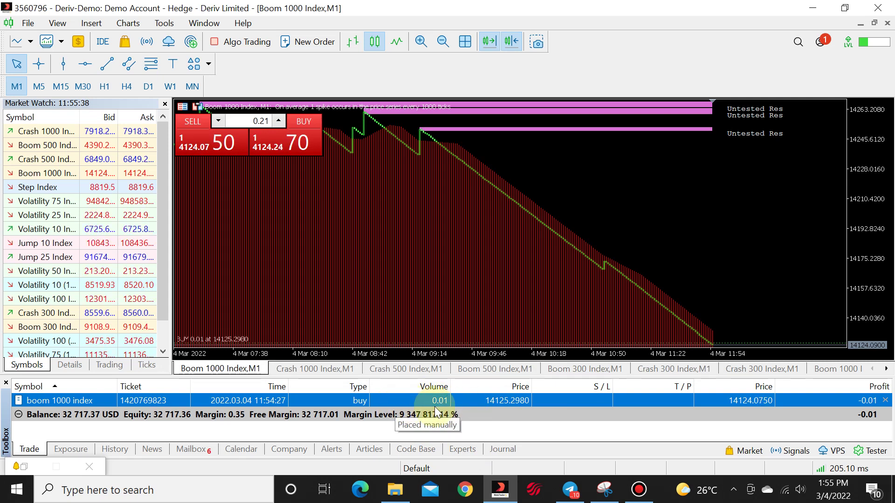
Buy another 0.21 lots of Boom 1000 and close 0.20 of it by market, leaving 0.01.
left_click(279, 145)
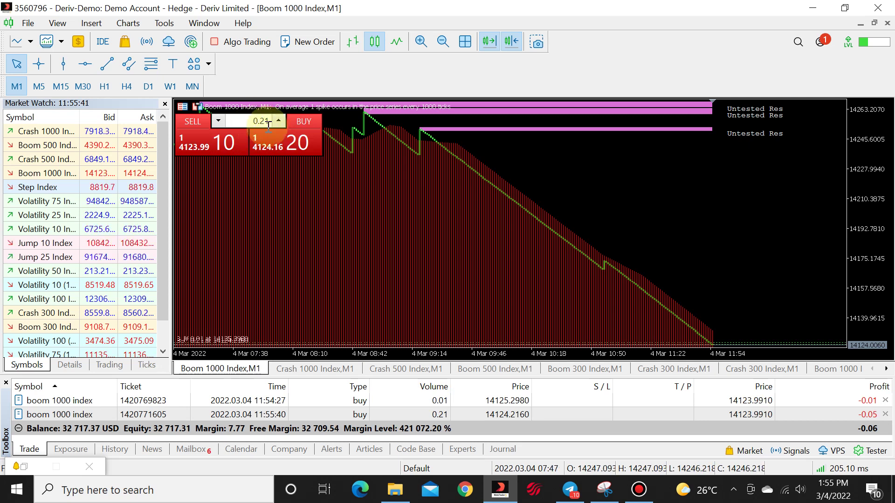
right_click(437, 415)
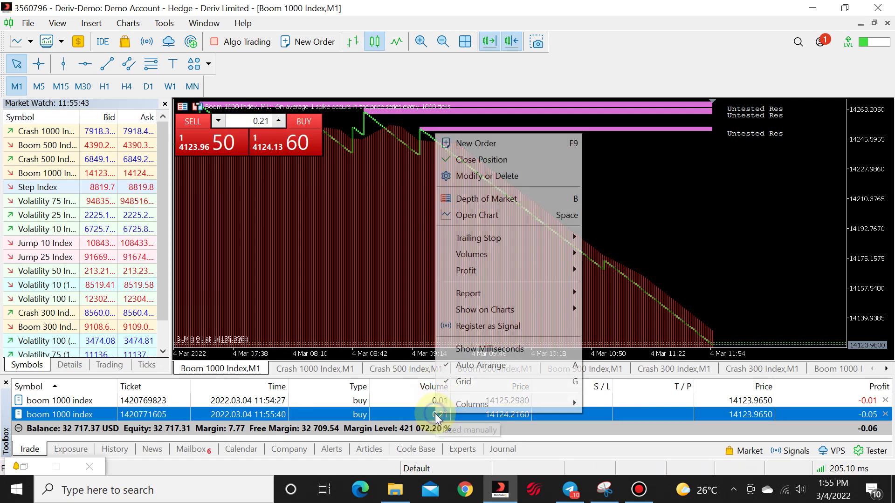
left_click(482, 179)
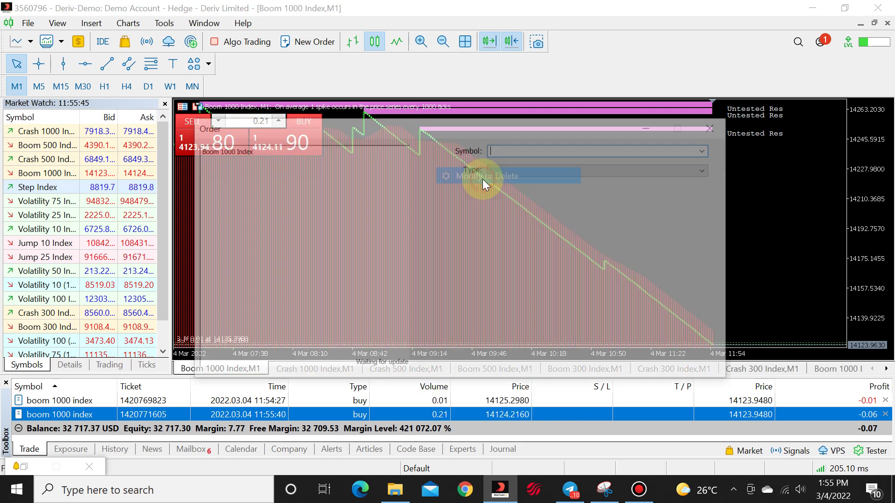
left_click(505, 171)
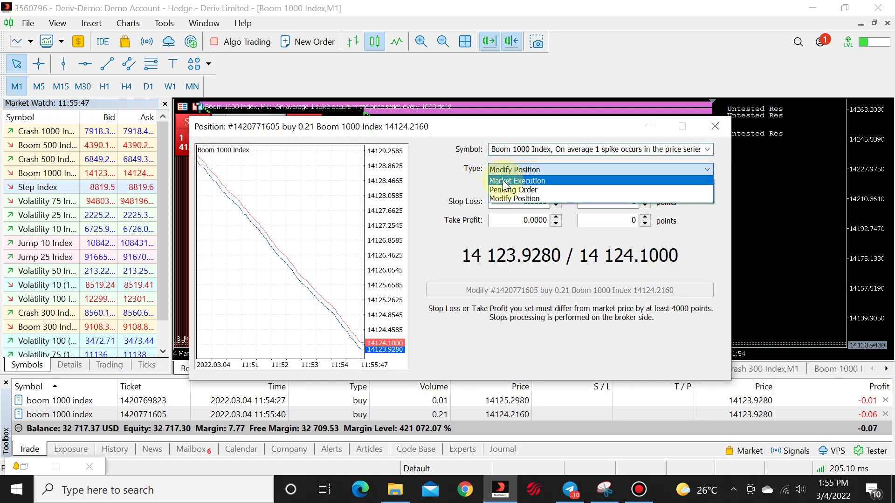
left_click(559, 192)
double_click(517, 201)
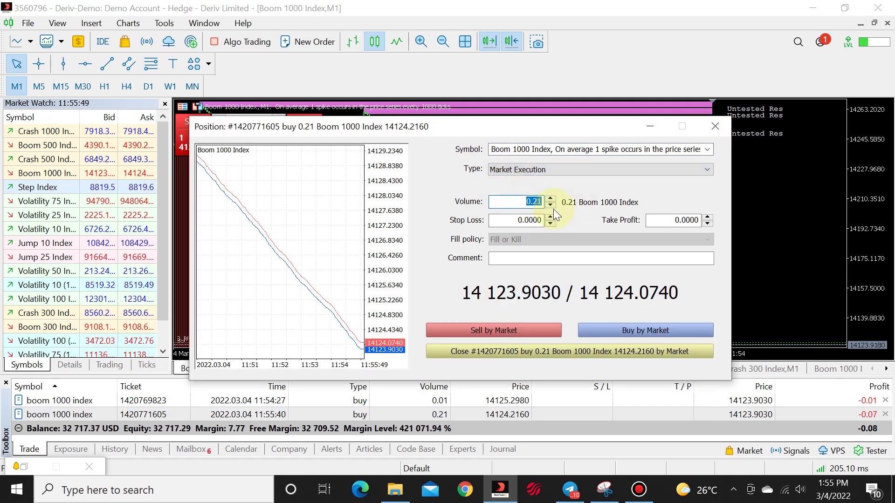
key("BackSpace")
type("20")
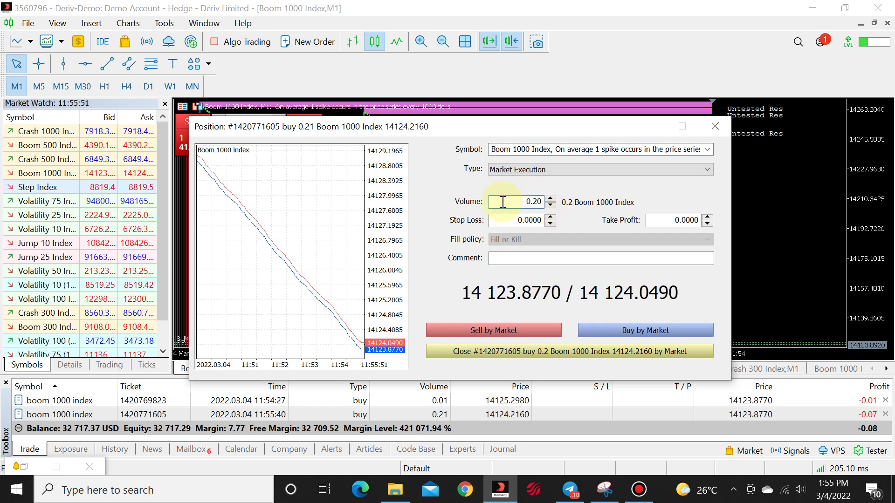
left_click(505, 354)
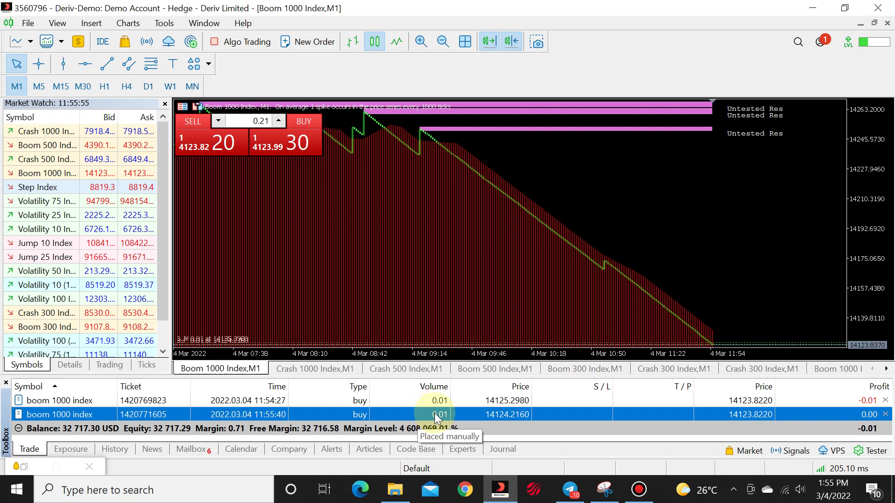
Buy 0.22 lots of Boom 1000, then close 0.20 of it by market, leaving 0.02.
left_click(279, 121)
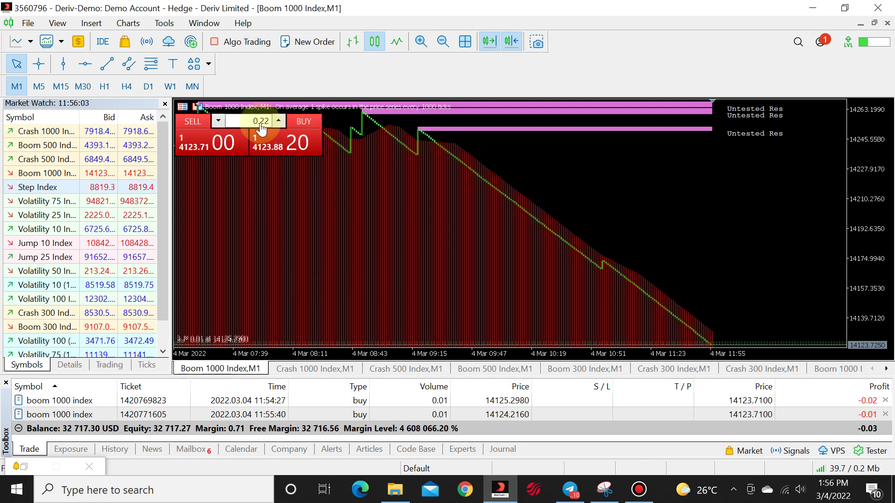
left_click(274, 146)
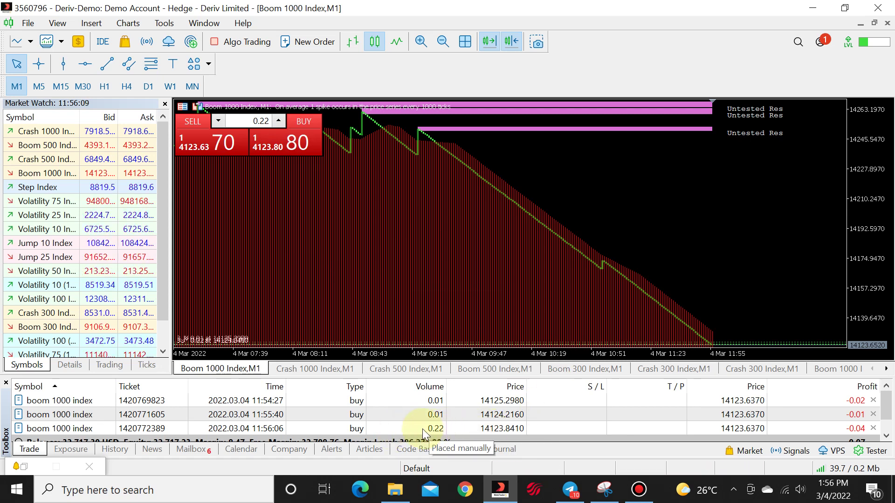
right_click(421, 429)
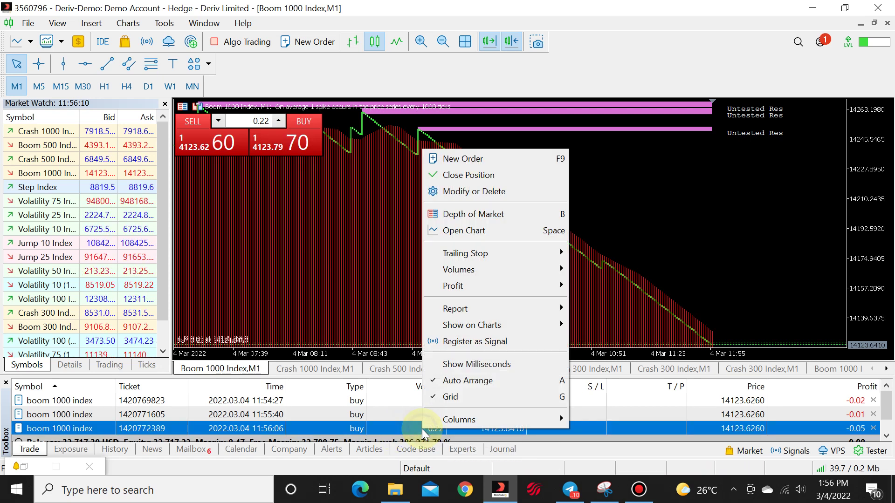
left_click(465, 191)
left_click(506, 168)
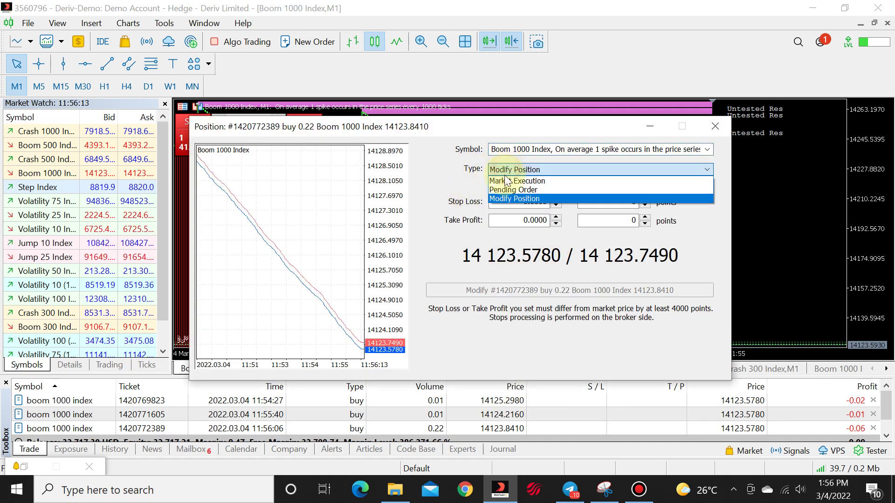
left_click(529, 178)
double_click(521, 201)
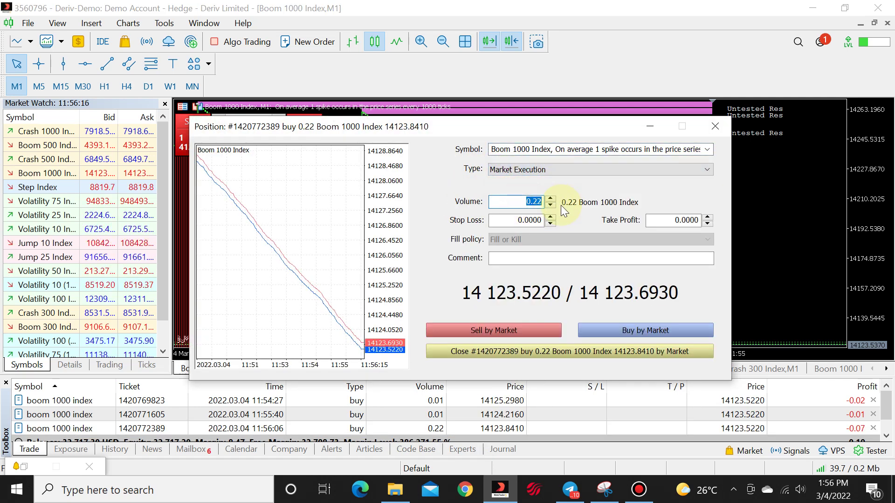
type("0.20")
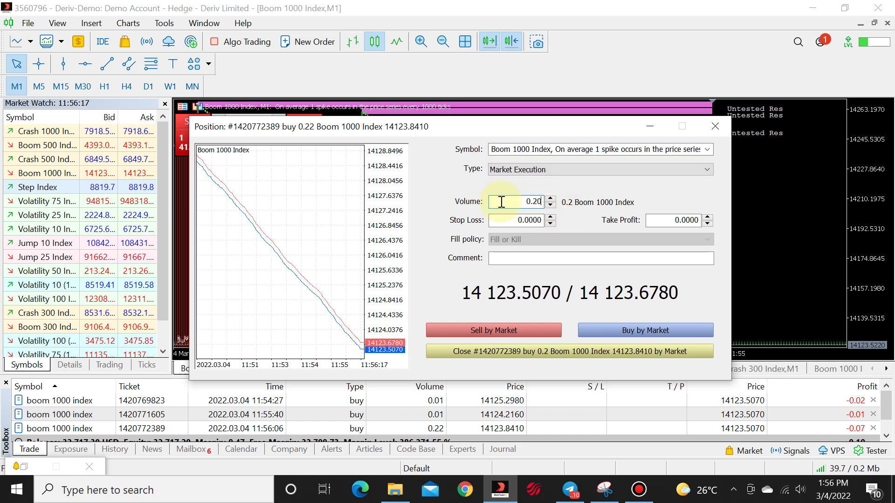
left_click(479, 352)
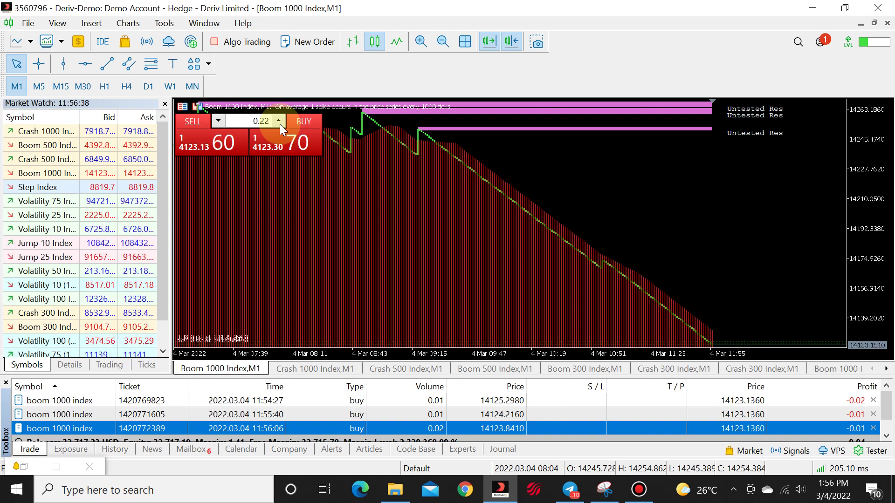
Raise the one-click lot size to 0.30 and buy Boom 1000 Index.
left_click(279, 123)
left_click(279, 121)
left_click(279, 122)
left_click(279, 121)
left_click(278, 121)
left_click(279, 121)
left_click(278, 121)
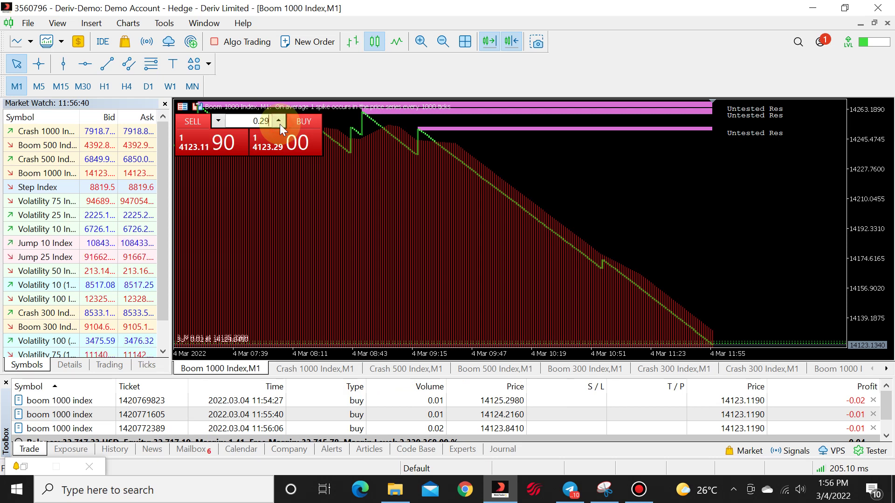
left_click(279, 121)
left_click(298, 142)
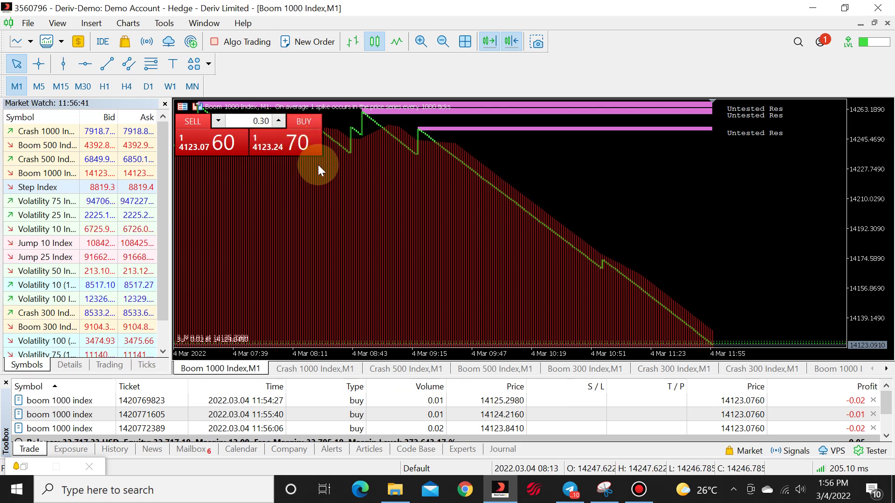
Close 0.20 lots of the 0.3-lot buy by market execution, leaving 0.1 lots.
left_click(886, 436)
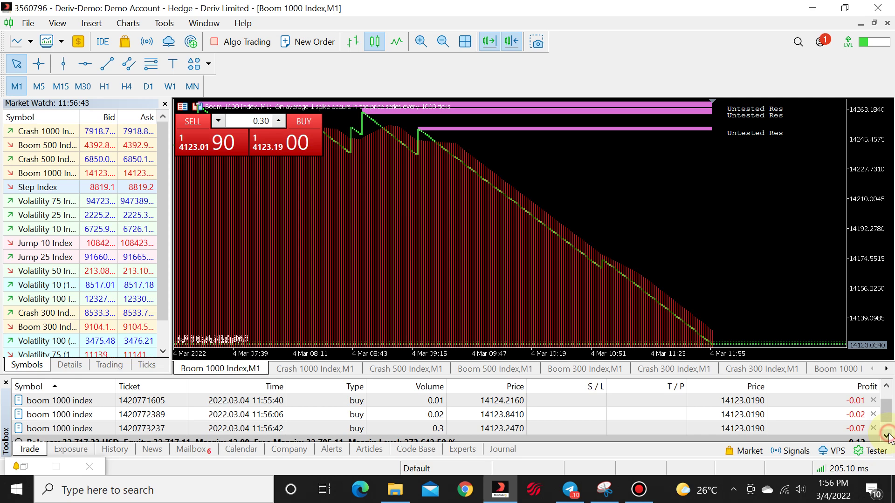
right_click(426, 429)
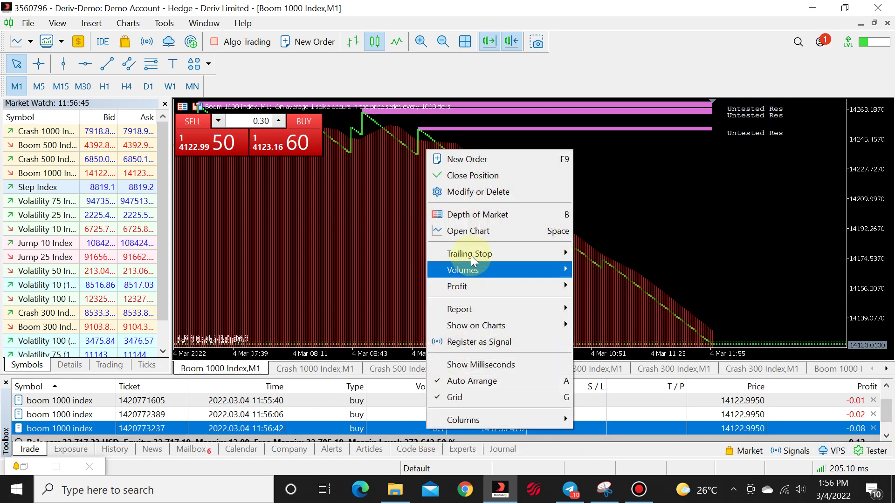
left_click(483, 194)
left_click(496, 171)
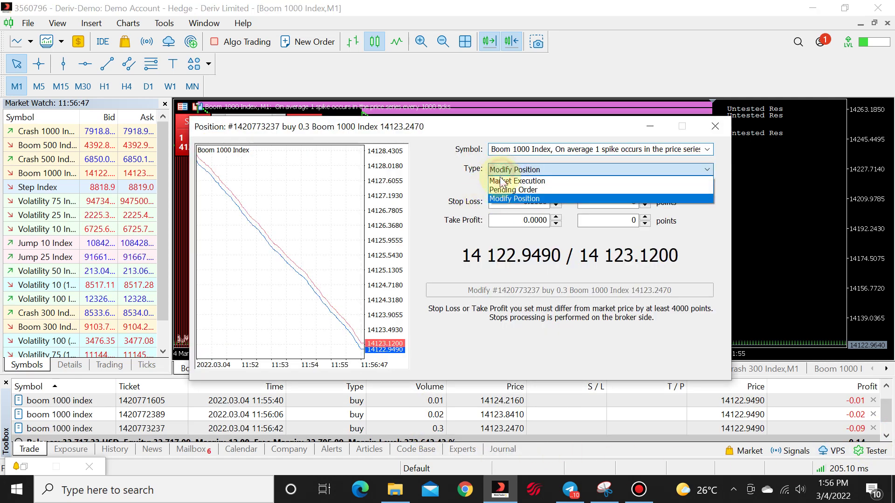
left_click(511, 191)
left_click_drag(512, 201, 534, 199)
left_click(533, 201)
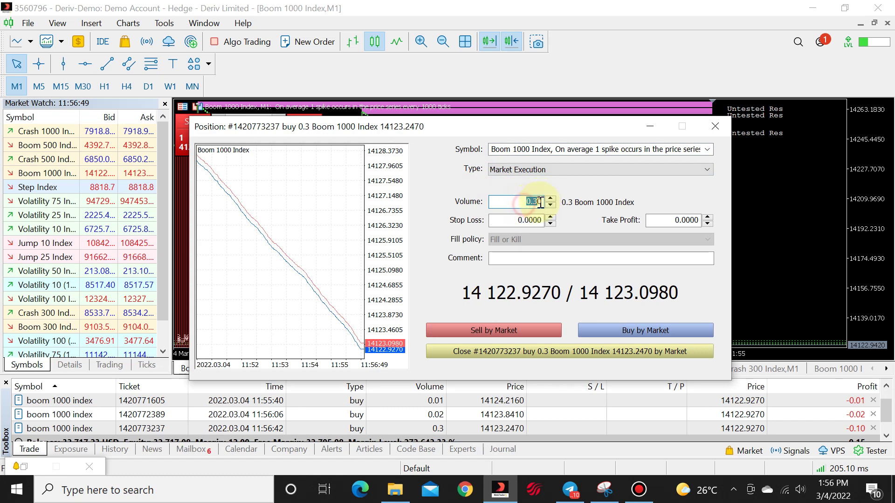
left_click(549, 205)
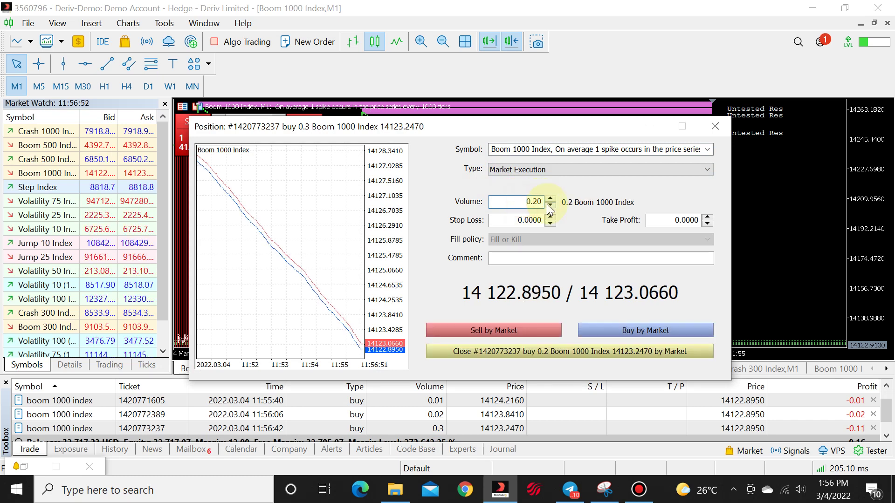
left_click(495, 351)
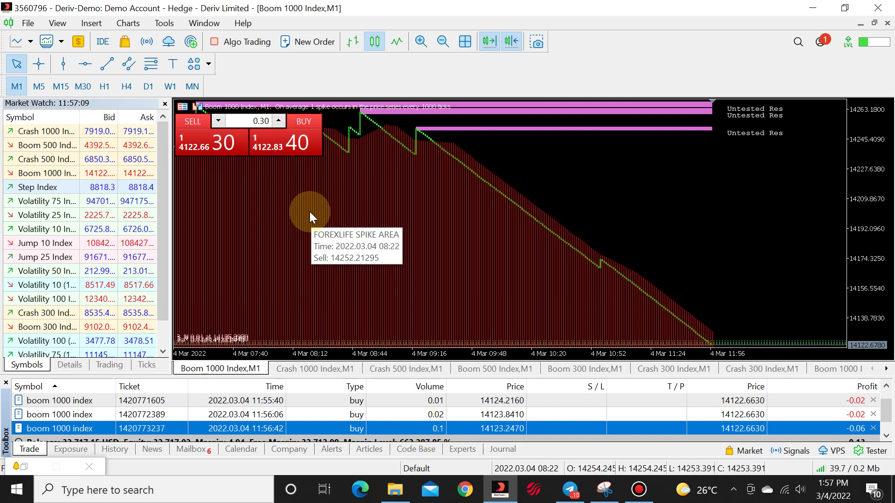
Lower the one-click lot size to 0.25 and buy Boom 1000 Index.
left_click(218, 122)
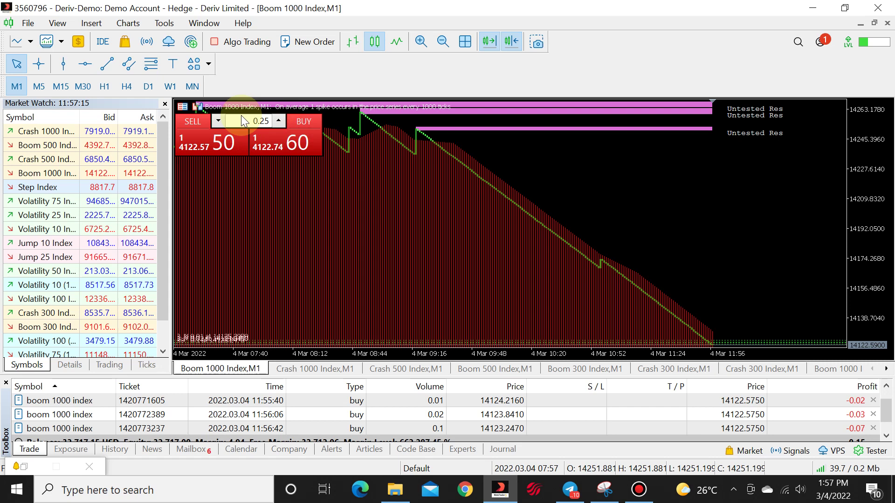
left_click(309, 142)
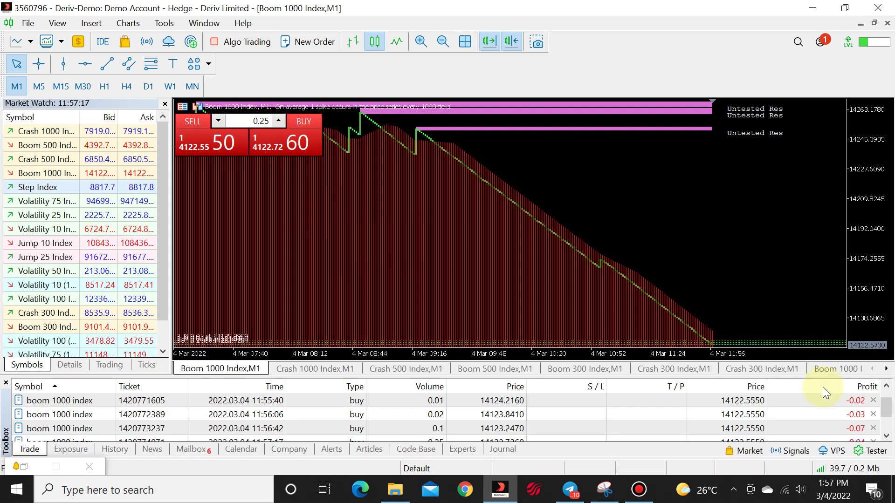
scroll(885, 405, "down", 1)
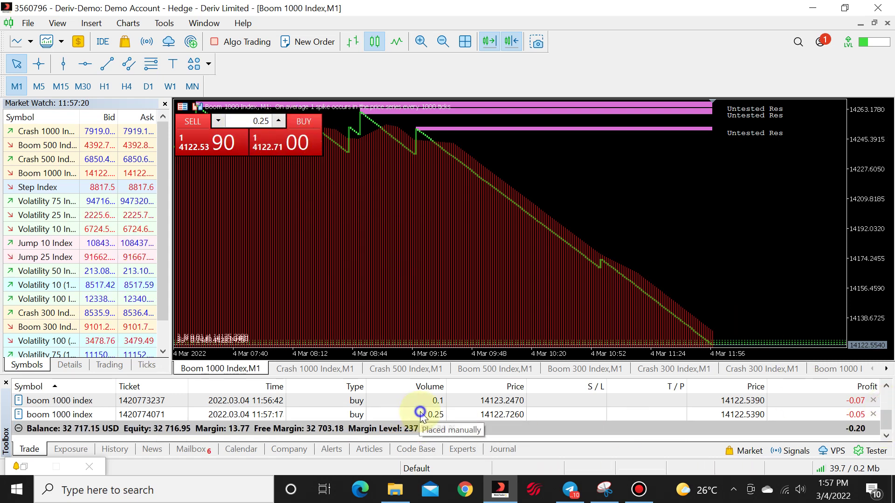
Close 0.20 lots of the 0.25-lot Boom 1000 buy by market, leaving 0.05 lots.
right_click(422, 413)
left_click(475, 173)
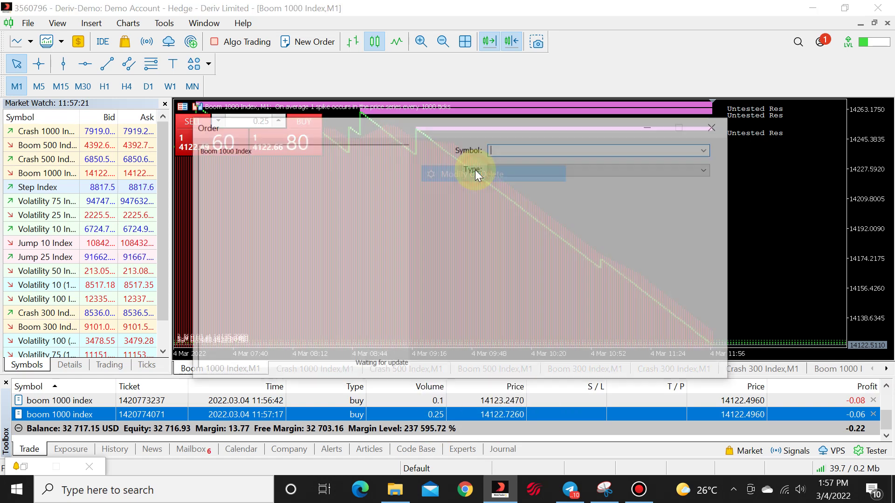
left_click(507, 164)
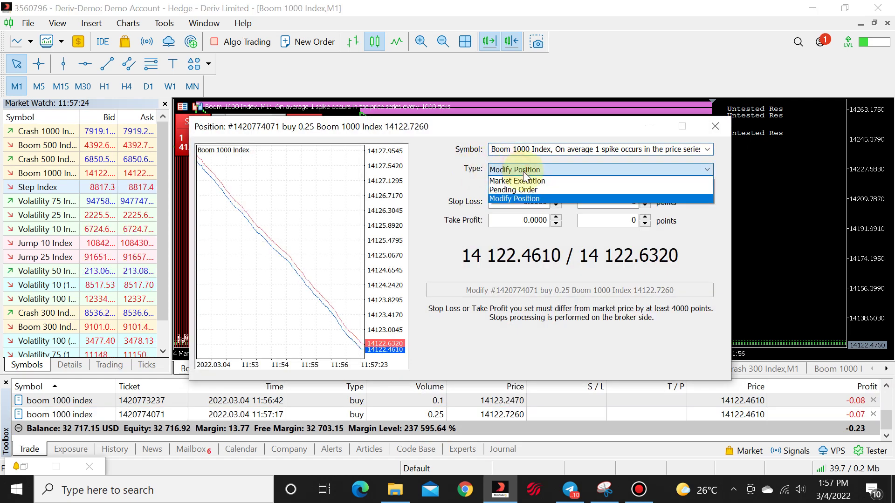
left_click(559, 181)
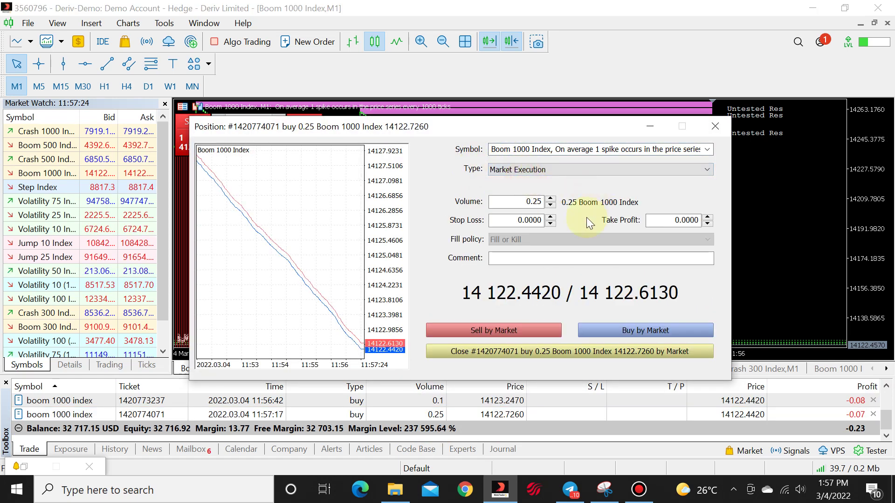
left_click(539, 202)
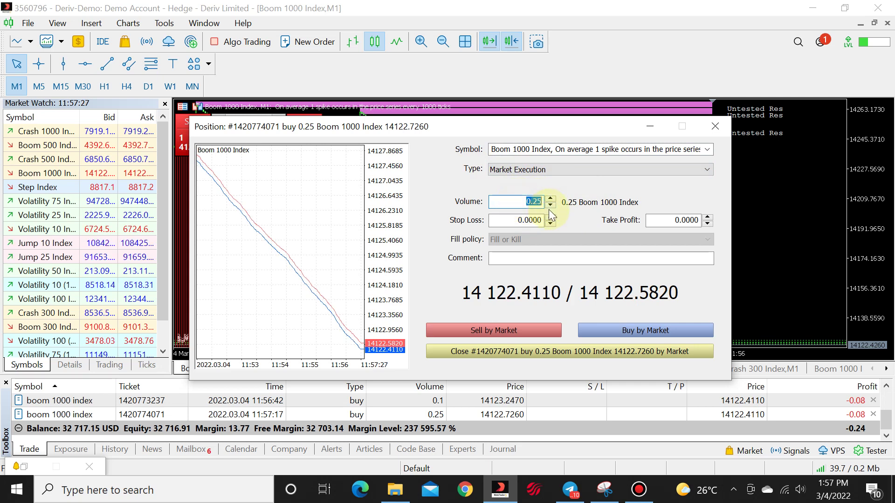
left_click(550, 206)
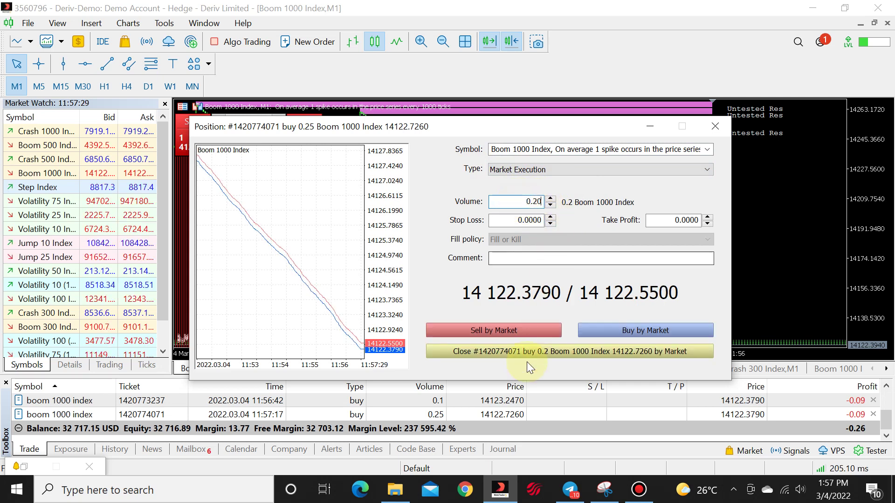
left_click(548, 353)
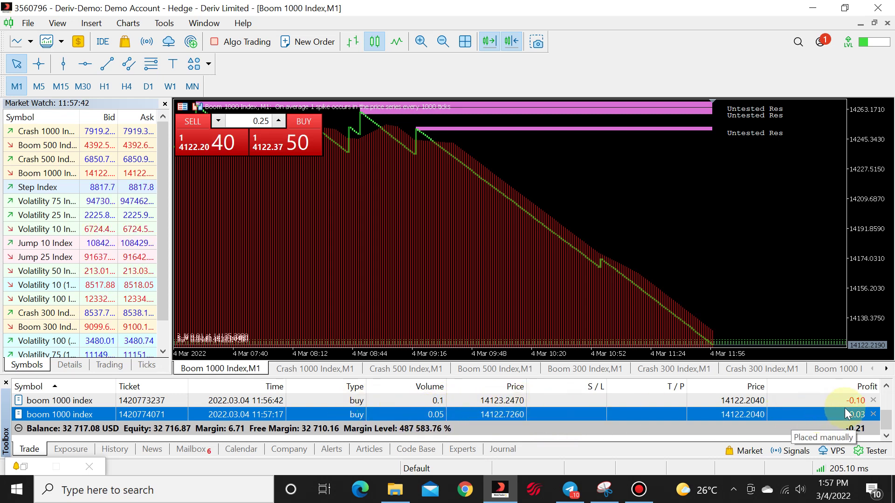
Close the remaining Boom 1000 buys (0.05, 0.1, 0.02, 0.01 and the last 0.01 lots).
left_click(873, 414)
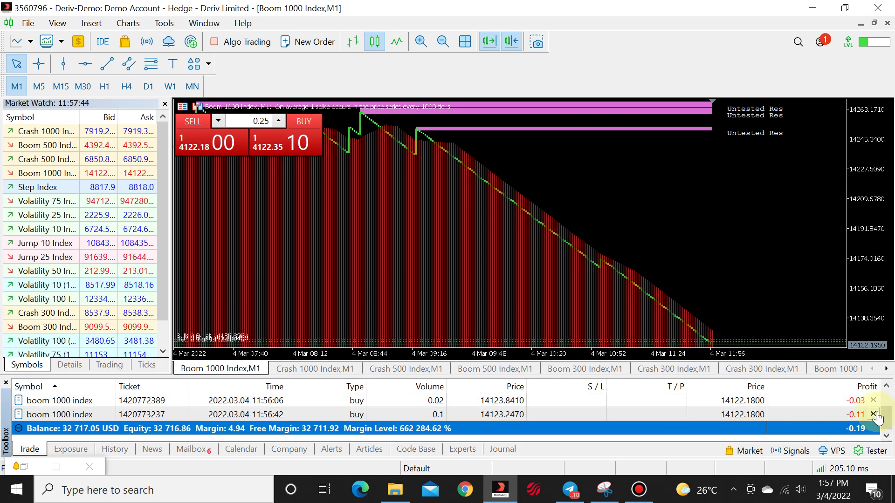
left_click(873, 414)
left_click(874, 414)
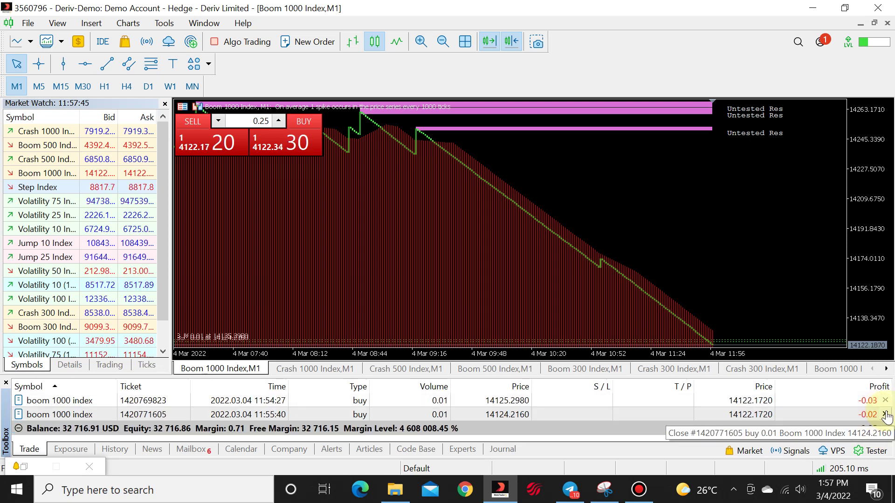
left_click(874, 413)
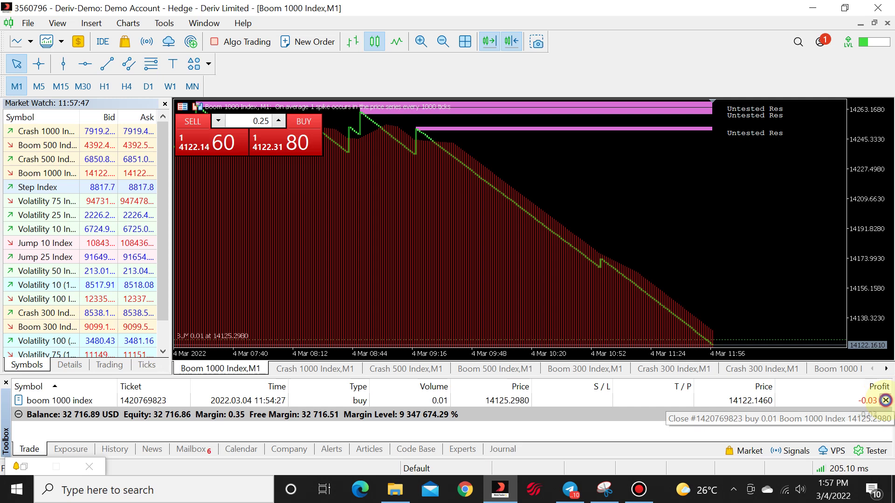
left_click(885, 400)
Scroll the chart tabs until the Step Index,M1 tab is visible.
left_click(886, 369)
left_click(887, 370)
left_click(886, 370)
left_click(886, 370)
left_click(887, 370)
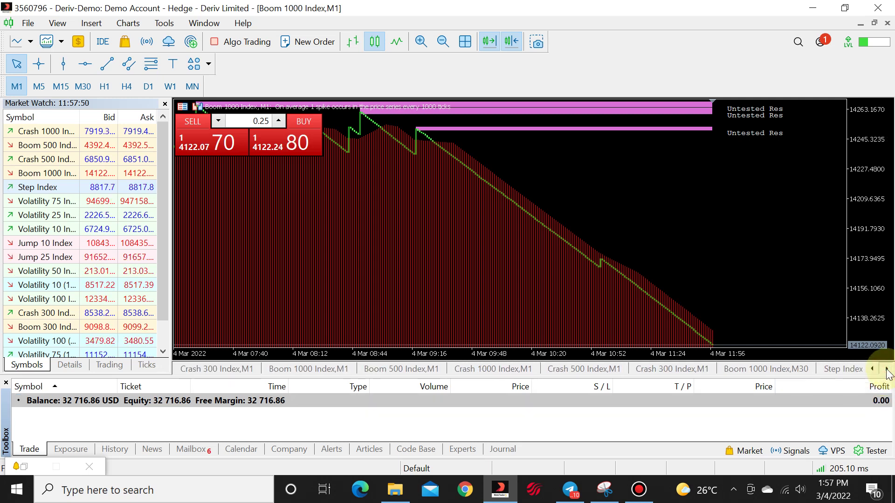
left_click(887, 370)
left_click(887, 370)
Switch to the Step Index M1 chart and sell 0.11 lots.
left_click(767, 370)
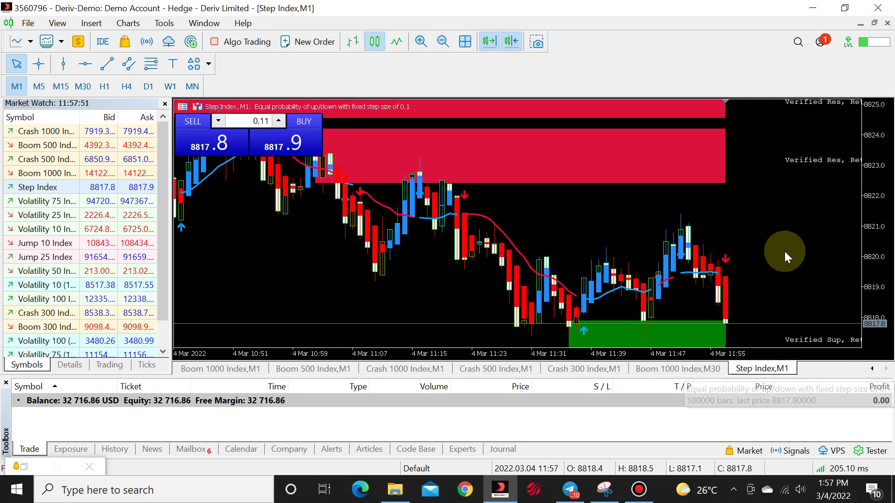
left_click(251, 121)
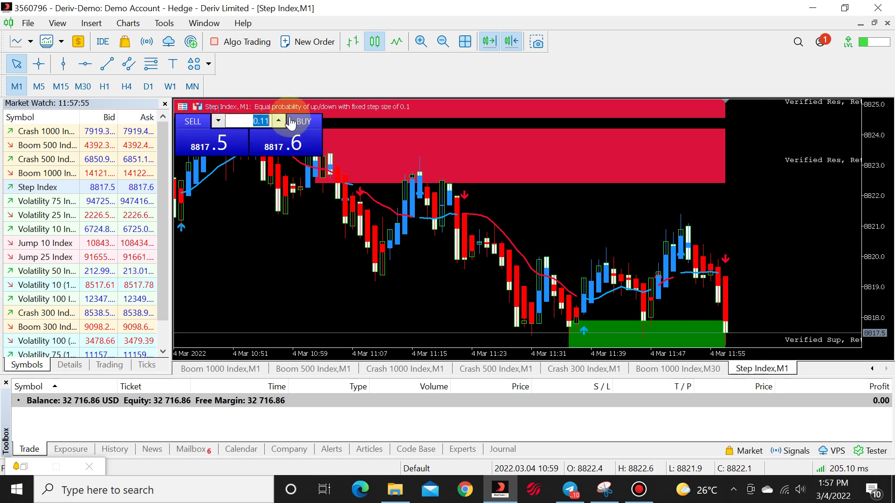
type("1")
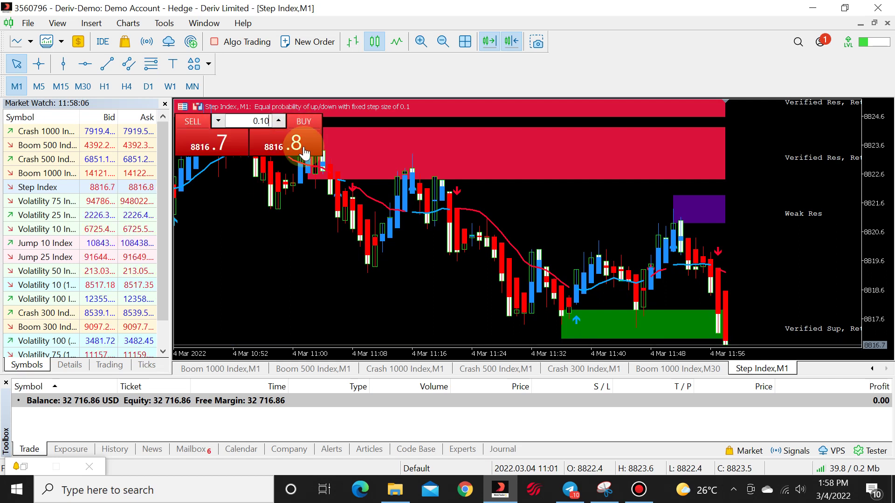
left_click(278, 121)
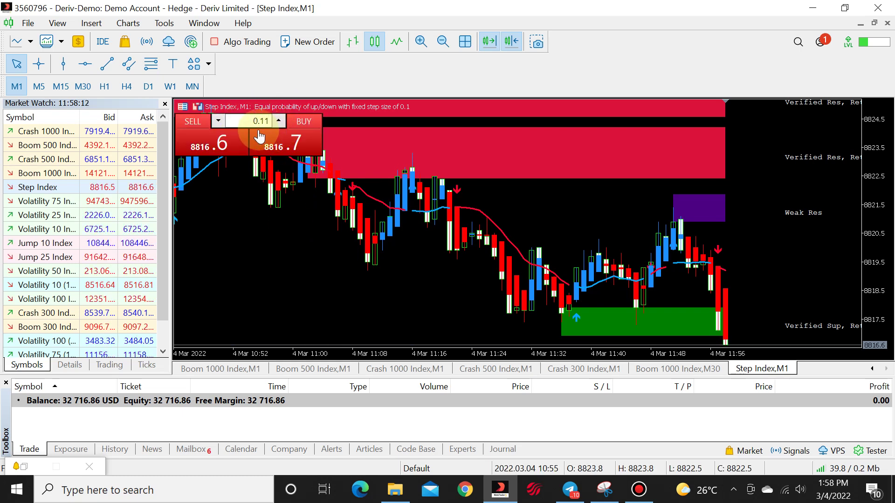
left_click(221, 146)
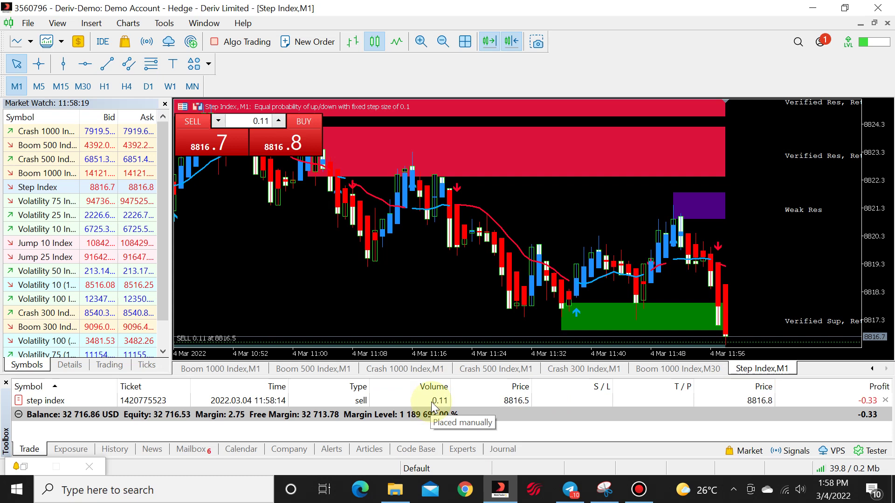
Close 0.10 lots of the 0.11-lot Step Index sell by market, leaving 0.01 open.
right_click(432, 401)
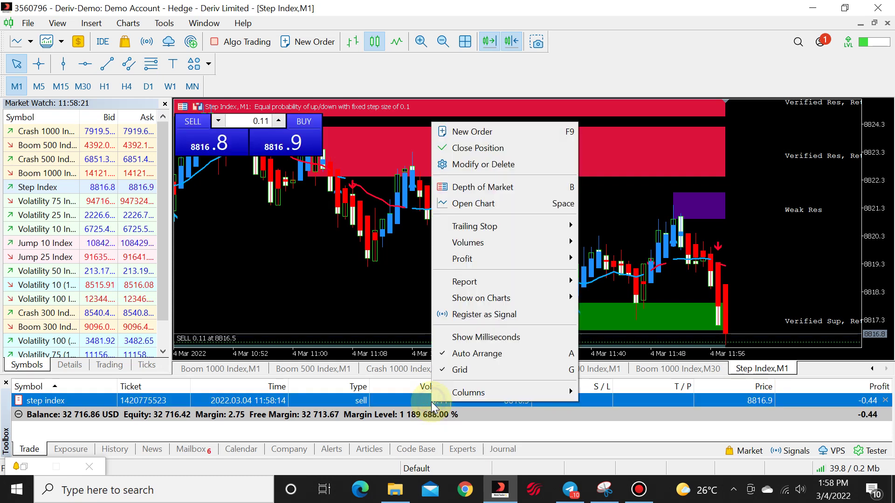
left_click(480, 164)
left_click(507, 171)
left_click(512, 182)
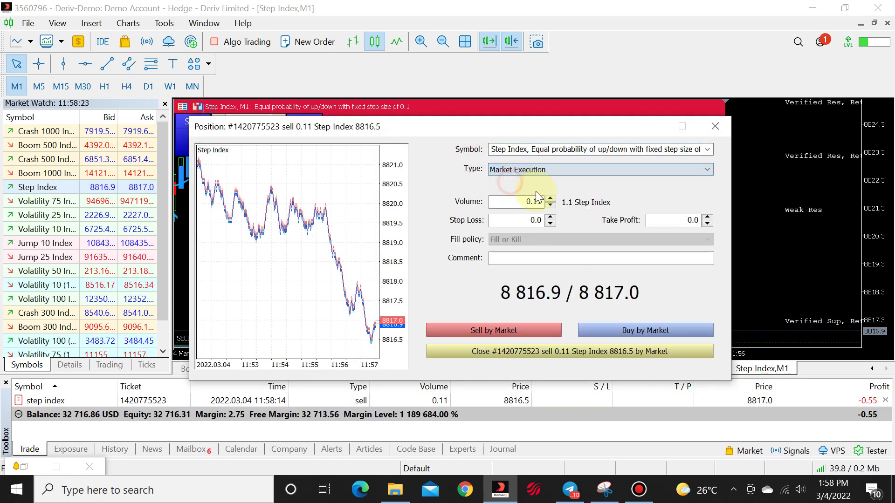
left_click_drag(523, 201, 552, 201)
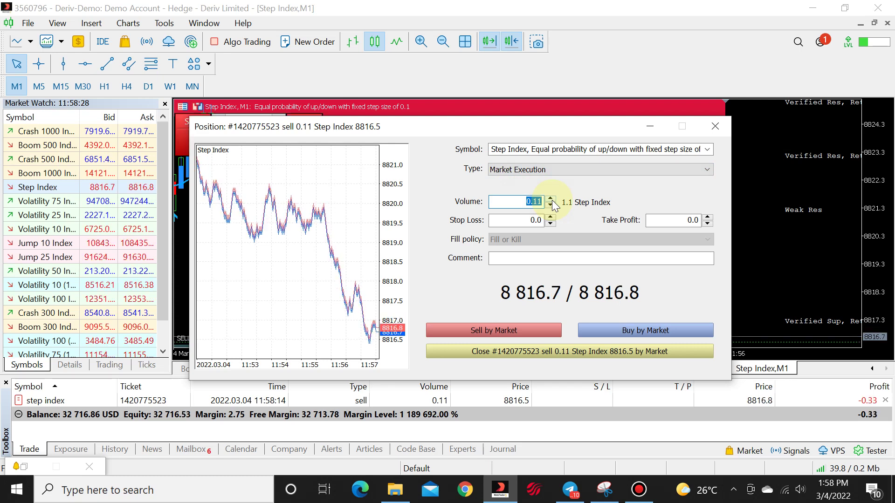
left_click(552, 201)
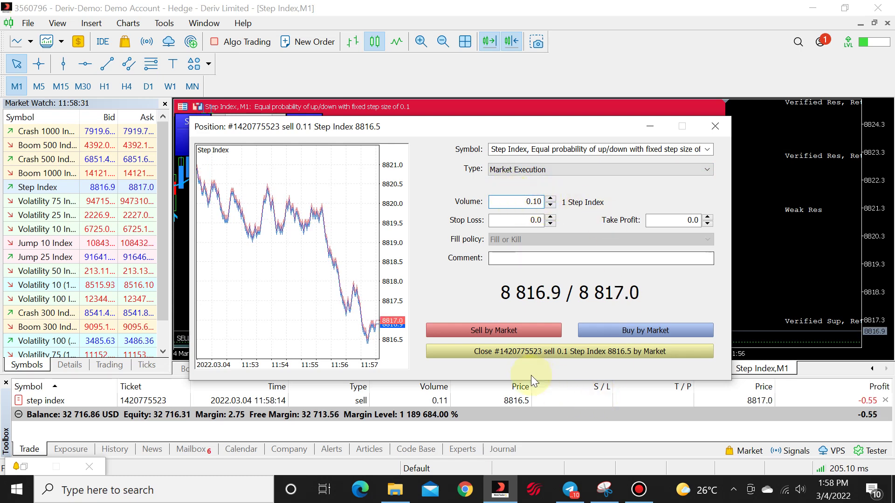
left_click(543, 350)
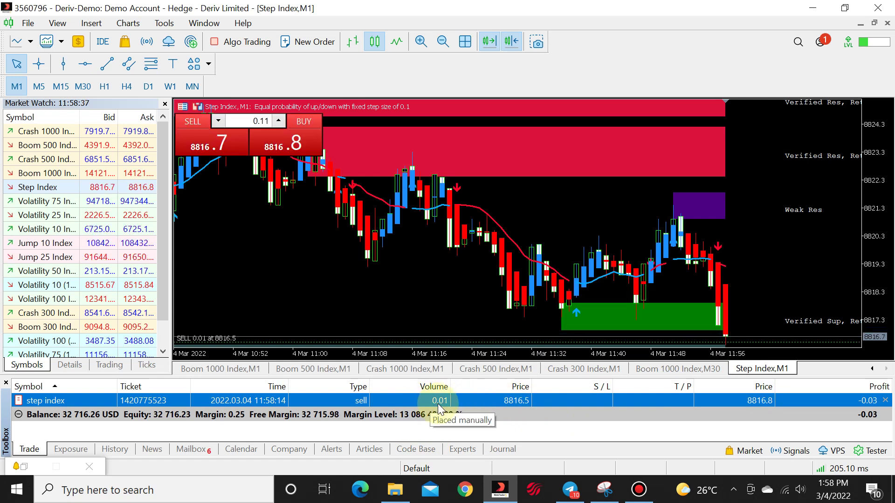
Sell 0.12 lots of Step Index, then close 0.10 lots via market execution, leaving 0.02.
left_click(278, 121)
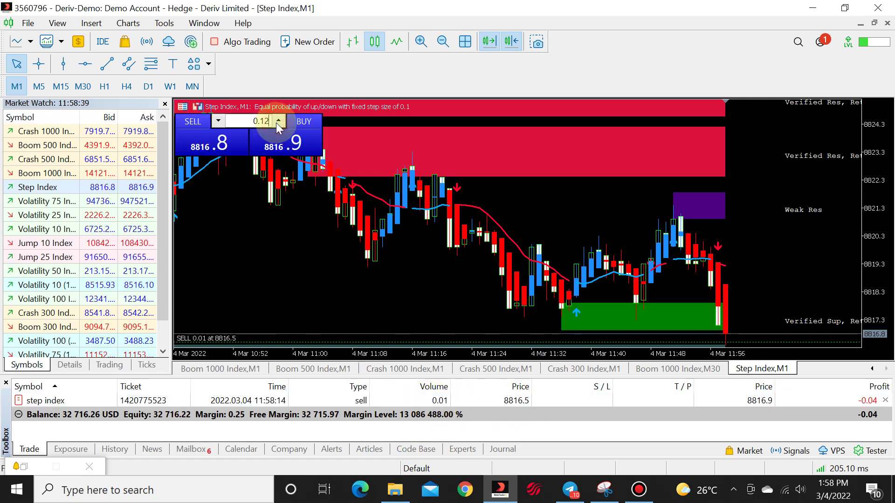
left_click(225, 145)
right_click(439, 413)
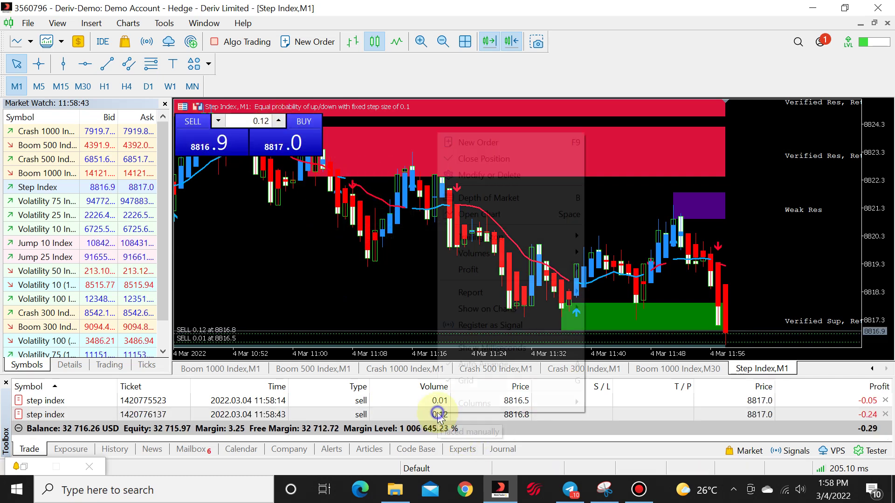
left_click(489, 175)
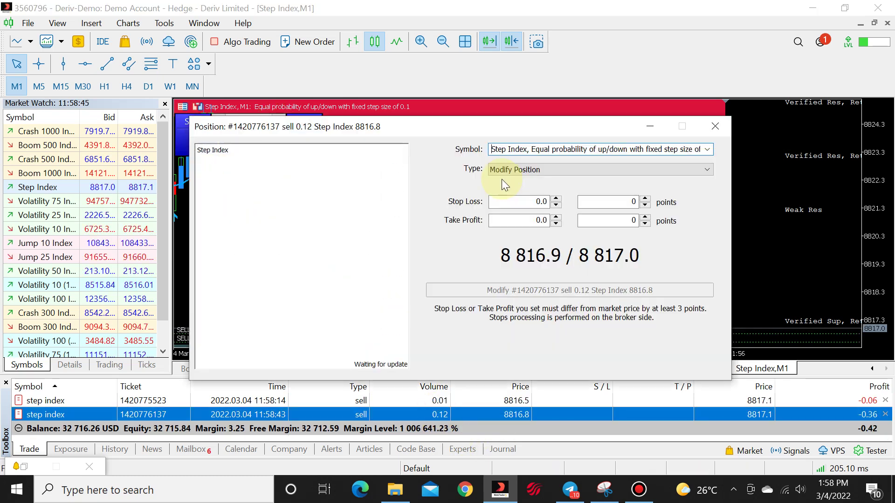
left_click(507, 172)
left_click(515, 182)
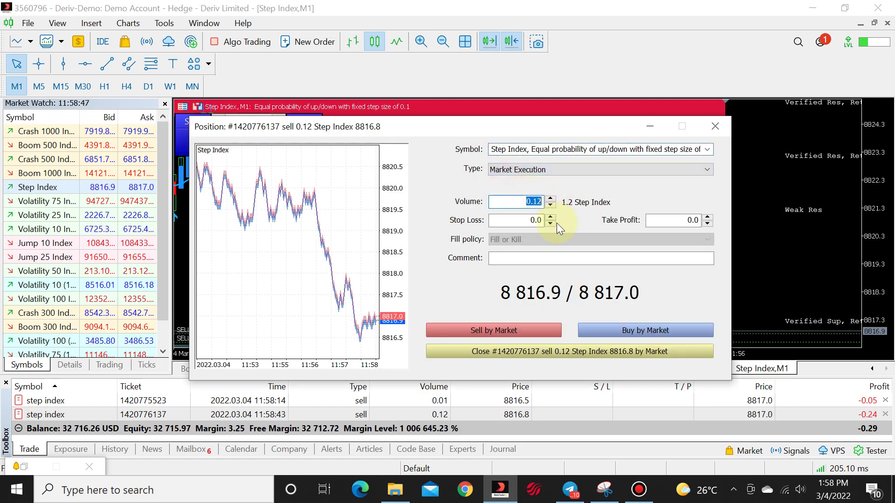
type("0.10")
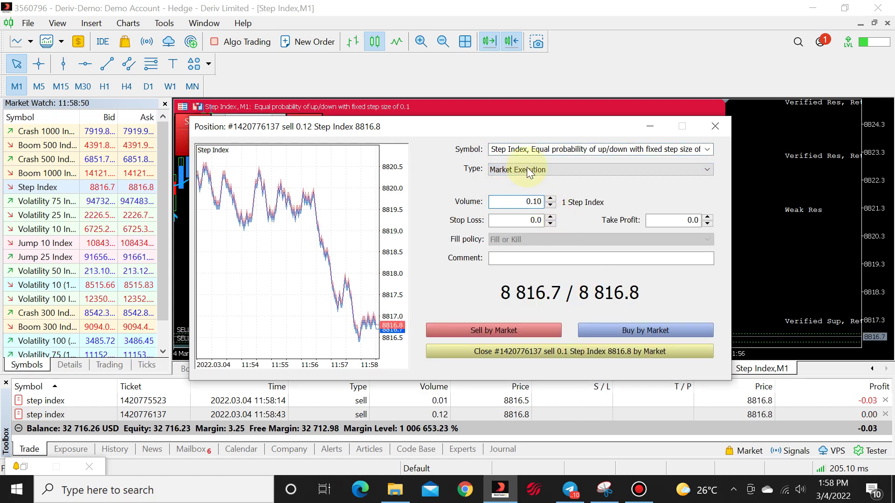
left_click(524, 351)
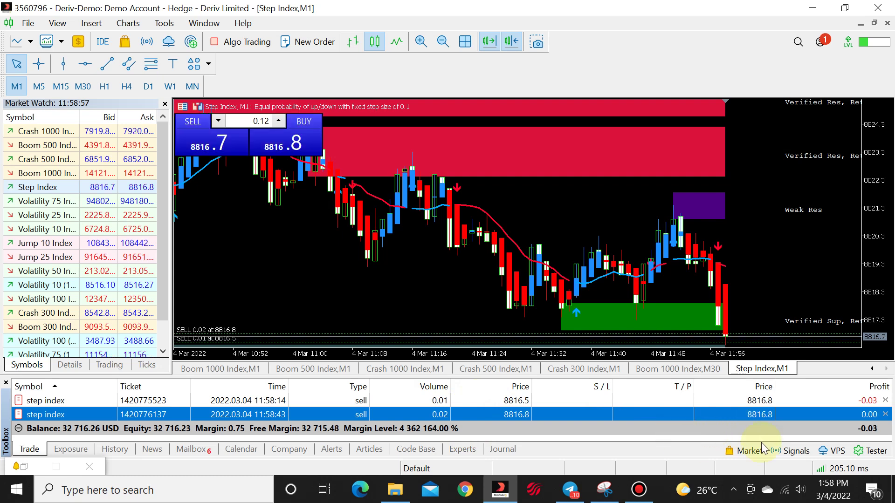
Close the 0.02-lot and 0.01-lot Step Index sell positions from the Trade tab.
left_click(885, 414)
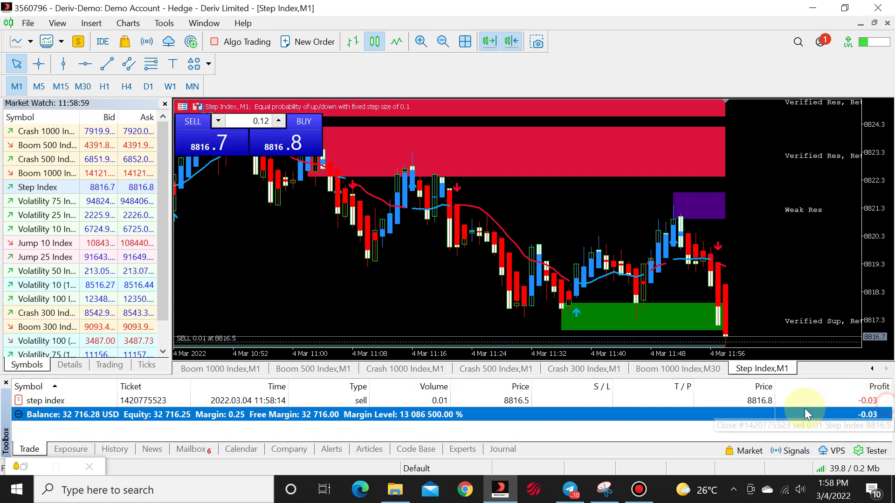
left_click(885, 401)
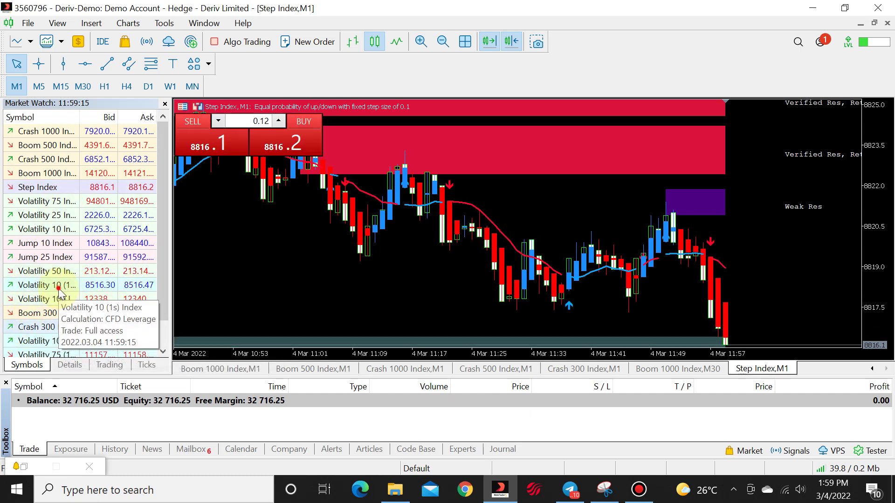
Put Volatility 10 (1s) Index on the chart and sell 0.21 lots of it.
left_click_drag(59, 286, 261, 284)
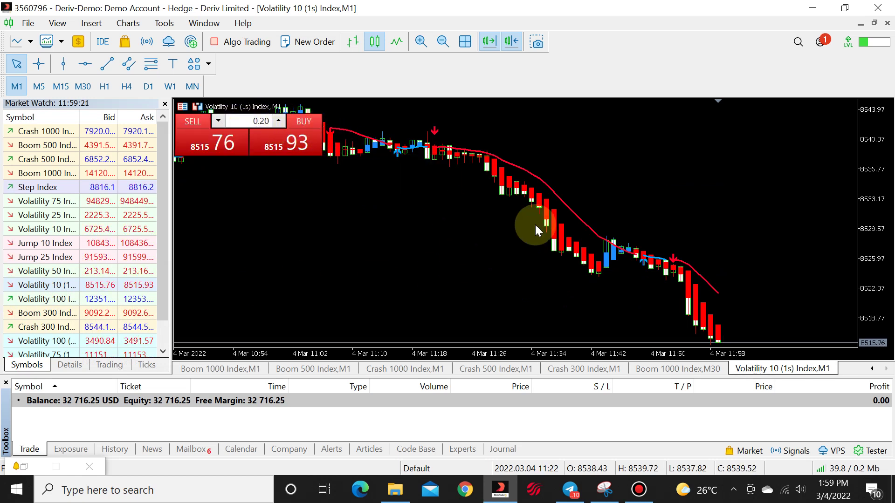
left_click(278, 120)
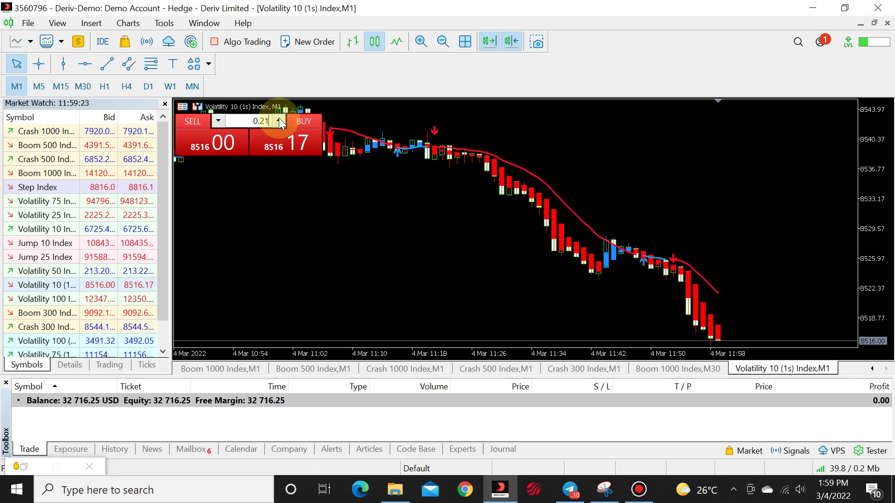
left_click(208, 150)
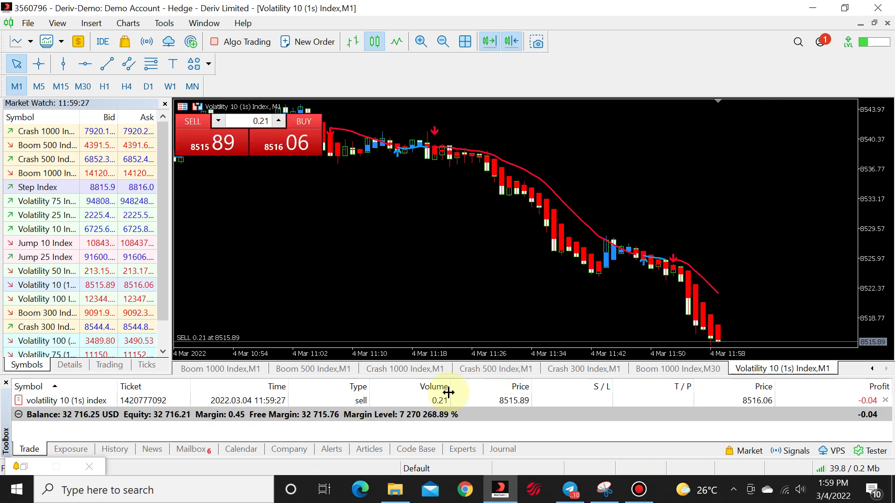
Partially close 0.20 lots of the Volatility 10 (1s) sell, leaving 0.01 lots open.
right_click(427, 401)
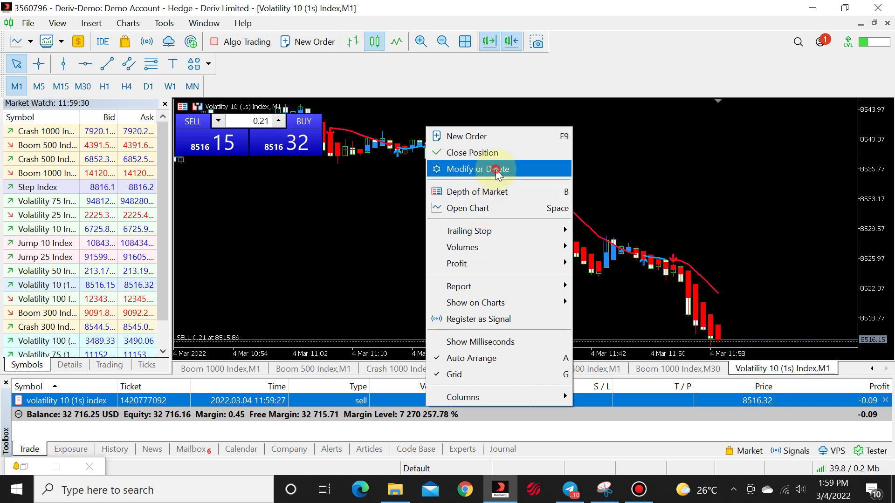
left_click(477, 169)
left_click(502, 168)
left_click(509, 181)
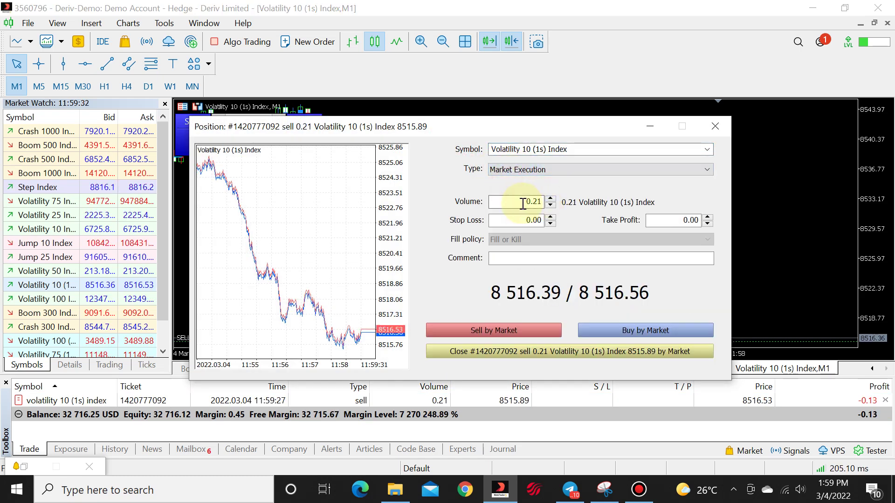
double_click(523, 201)
type("0.2")
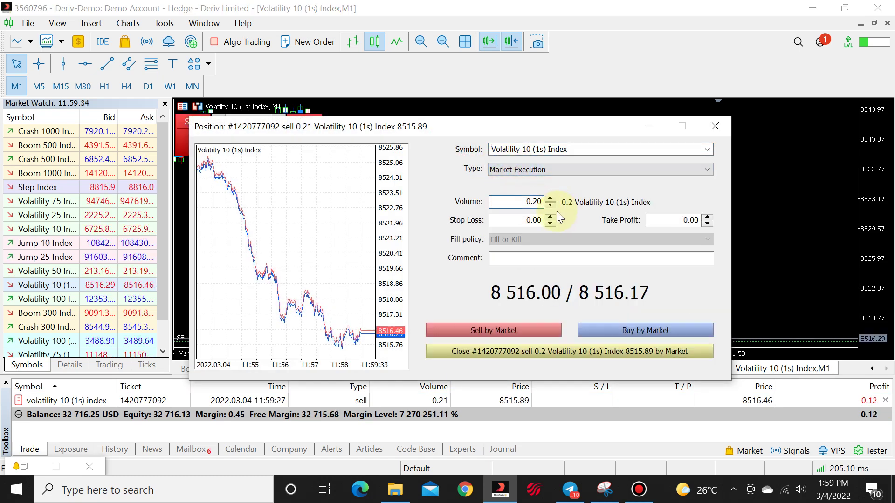
left_click(500, 351)
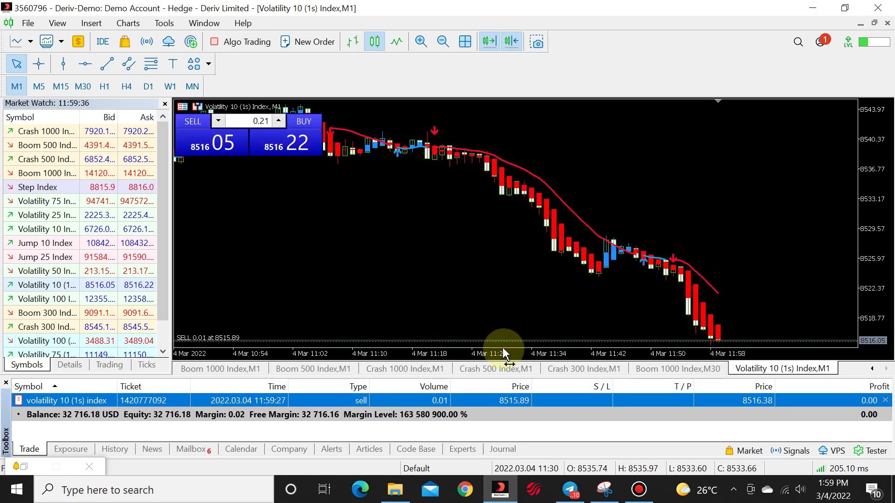